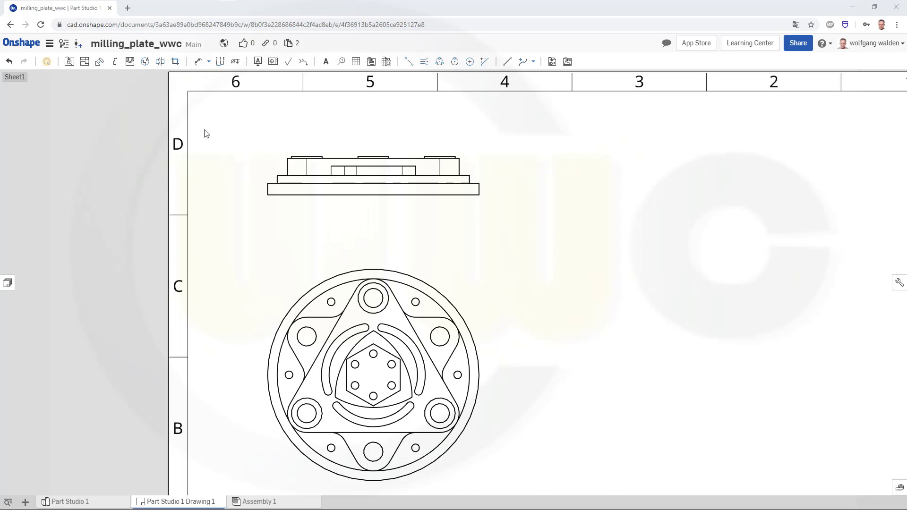
Start a broken-out section with a closed spline around the side view's right boss, setting its depth to the plan view's lower-right hole centre.
left_click(129, 62)
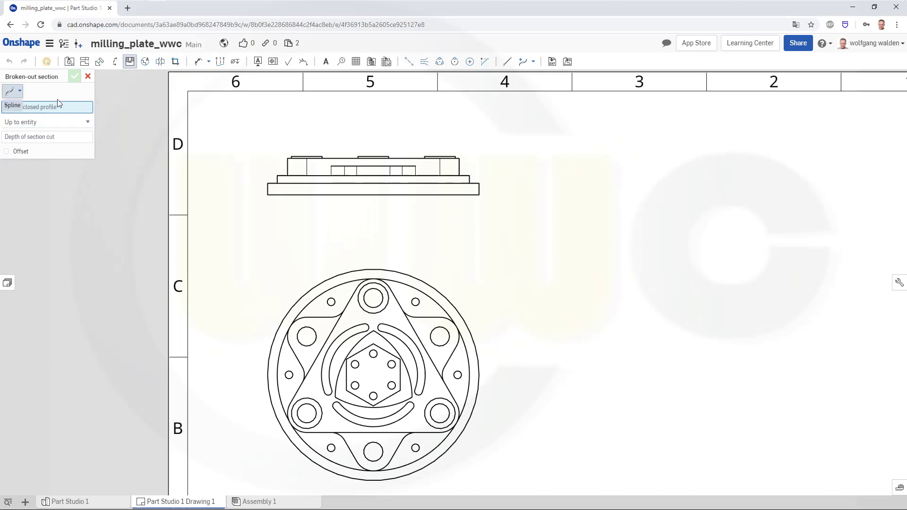
left_click(422, 141)
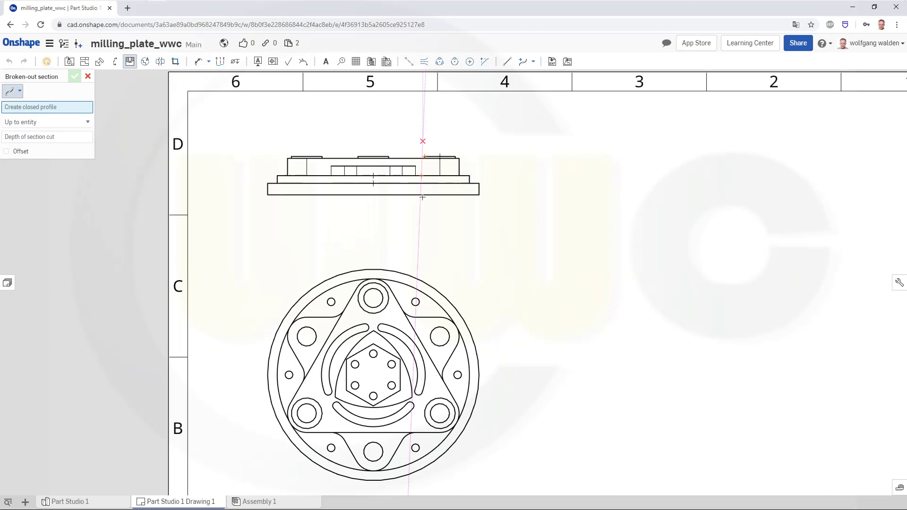
left_click(426, 203)
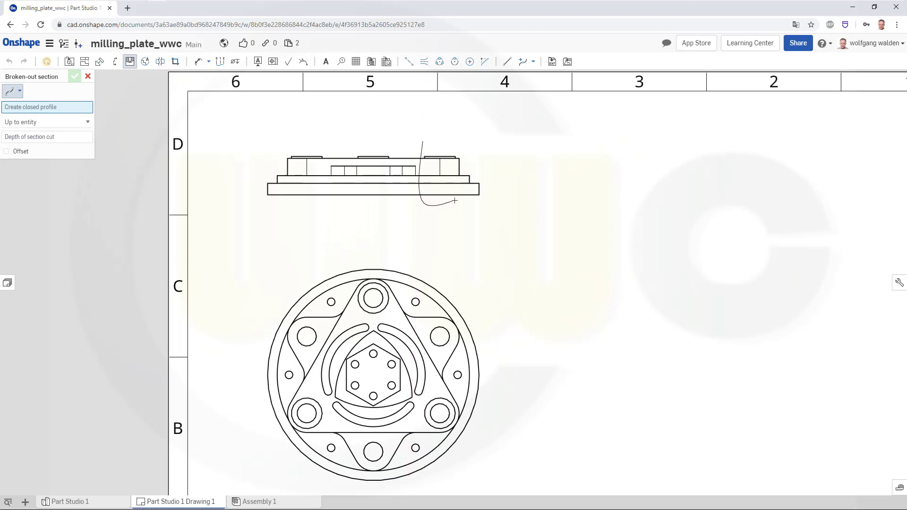
left_click(470, 151)
left_click(424, 141)
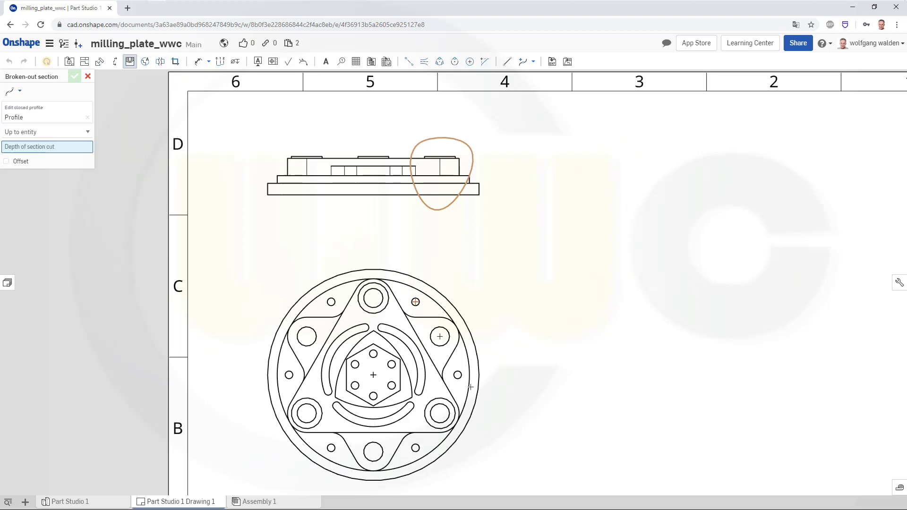
left_click(439, 413)
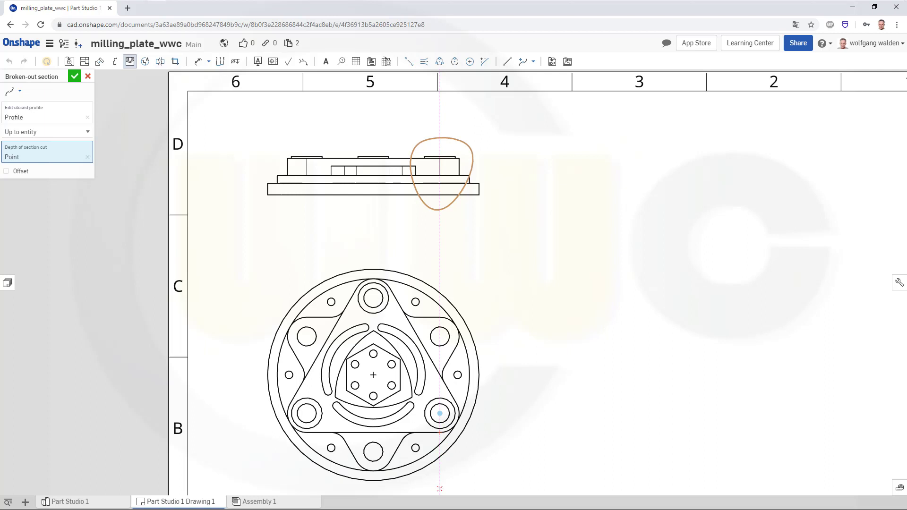
left_click(439, 413)
Edit the closed profile around the right boss, adding spline points on its left side, upper edge and right side.
left_click(25, 119)
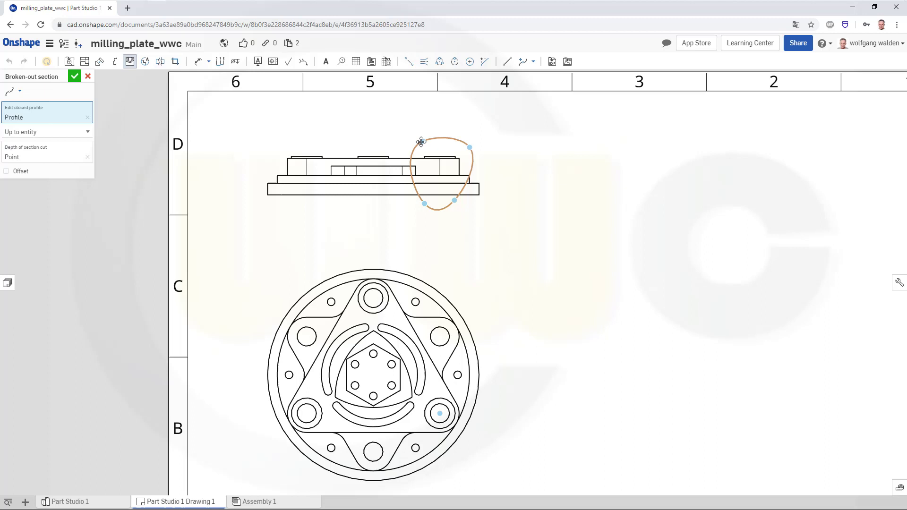
mouse_move(422, 141)
left_mouse_down()
mouse_move(428, 149)
mouse_move(421, 141)
left_mouse_up()
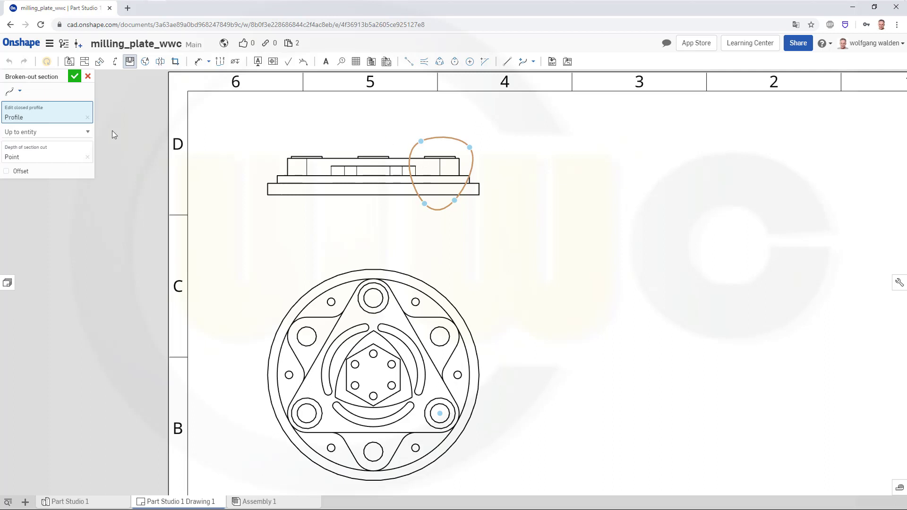
left_click(20, 90)
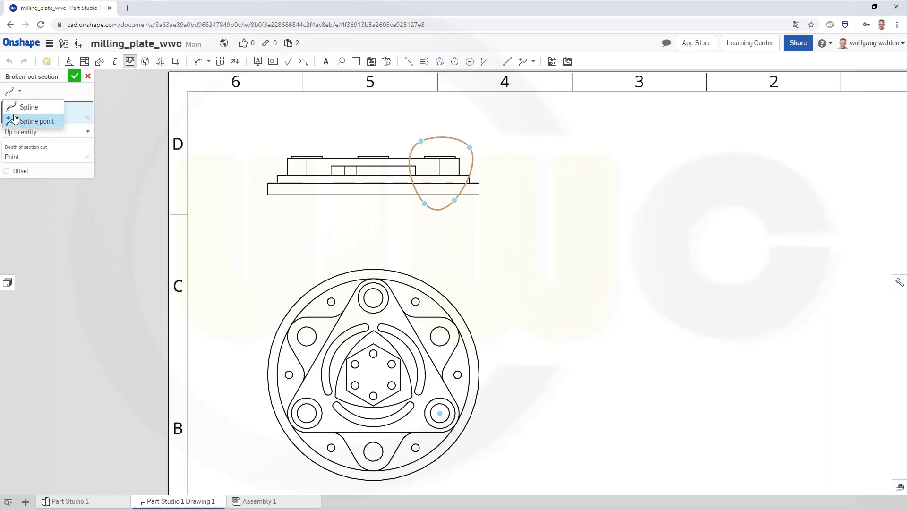
left_click(16, 120)
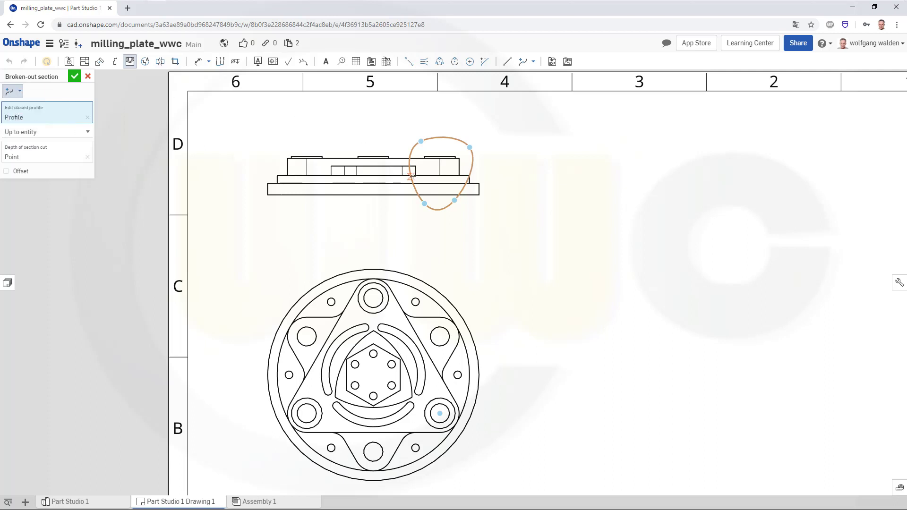
left_click(410, 176)
left_click(447, 137)
left_click(472, 176)
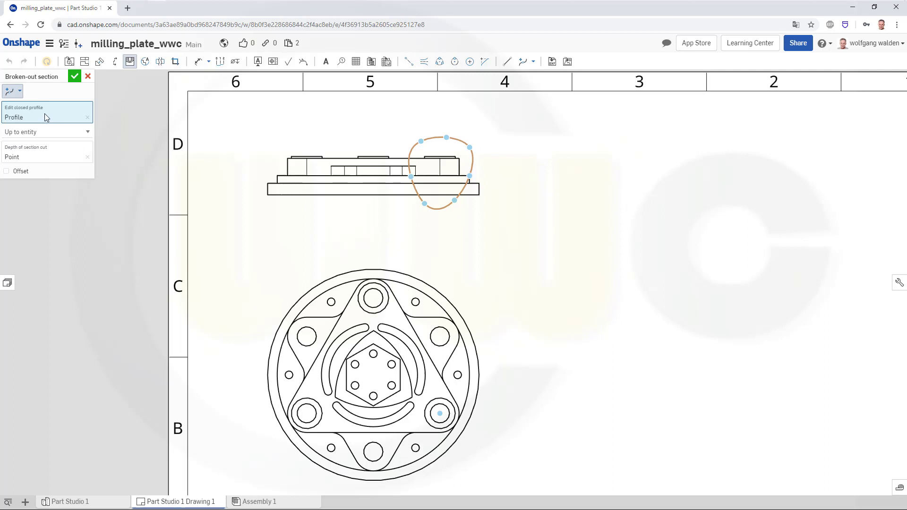
Reshape the profile around the right boss by moving its upper and lower spline points inward, and create the broken-out section.
left_click(21, 158)
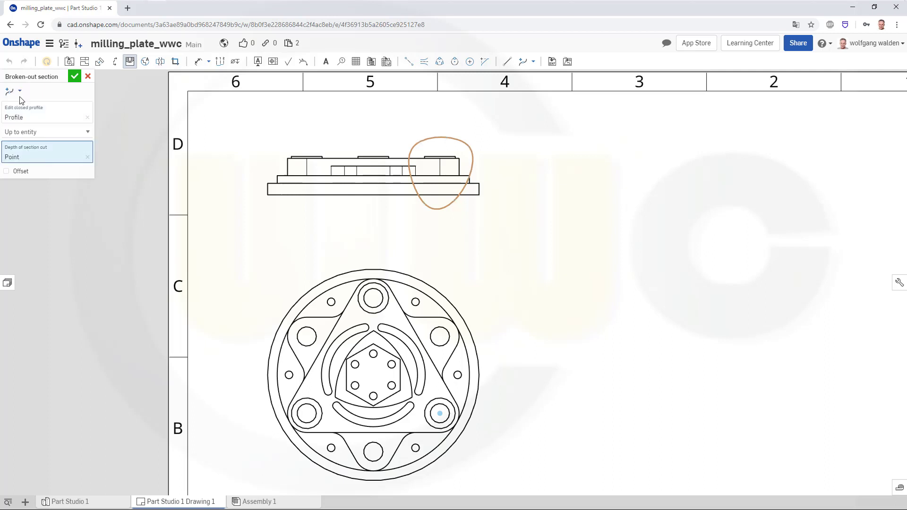
left_click(19, 121)
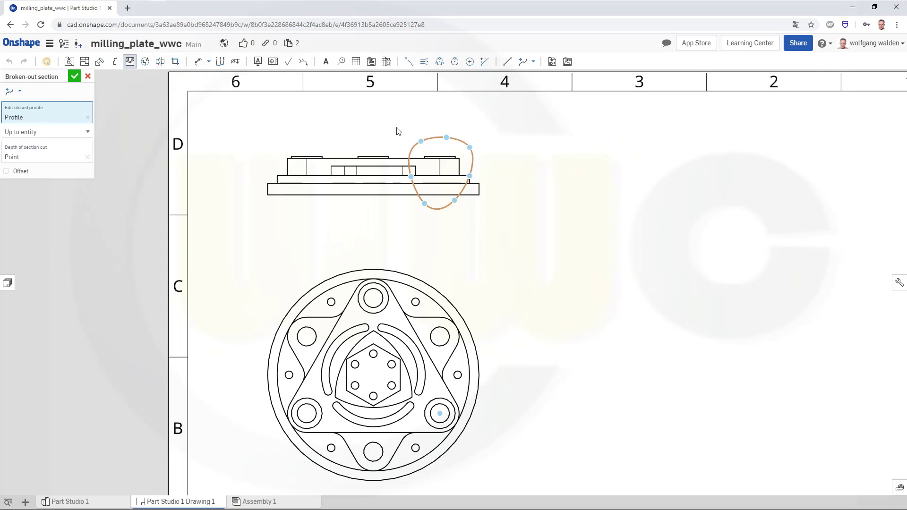
left_click_drag(420, 141, 456, 152)
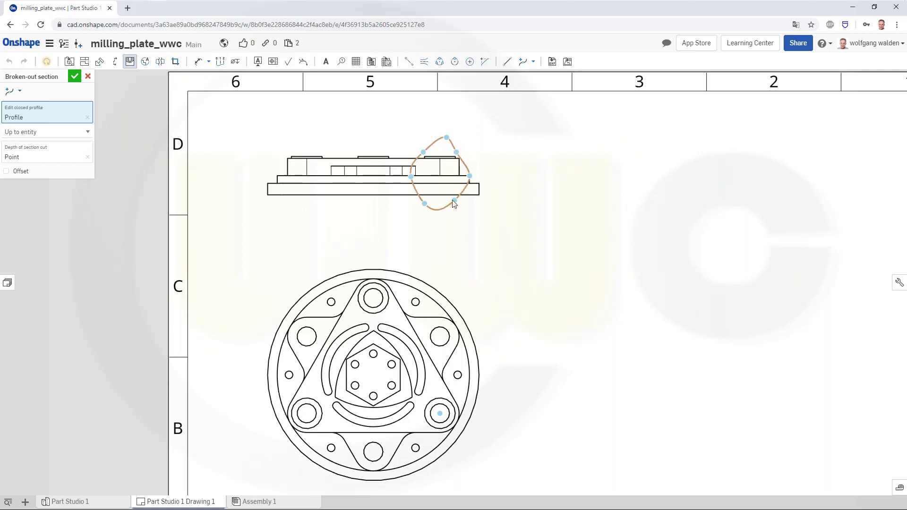
left_click_drag(452, 195, 425, 183)
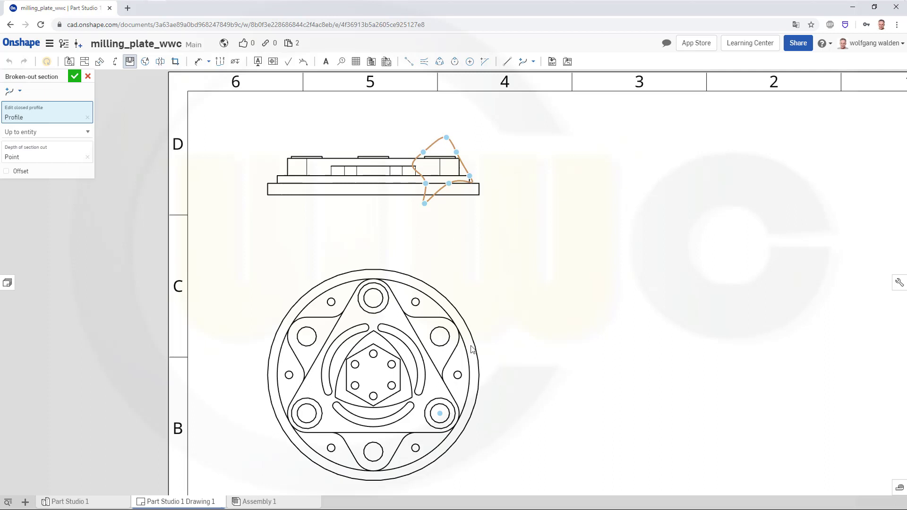
left_click(75, 77)
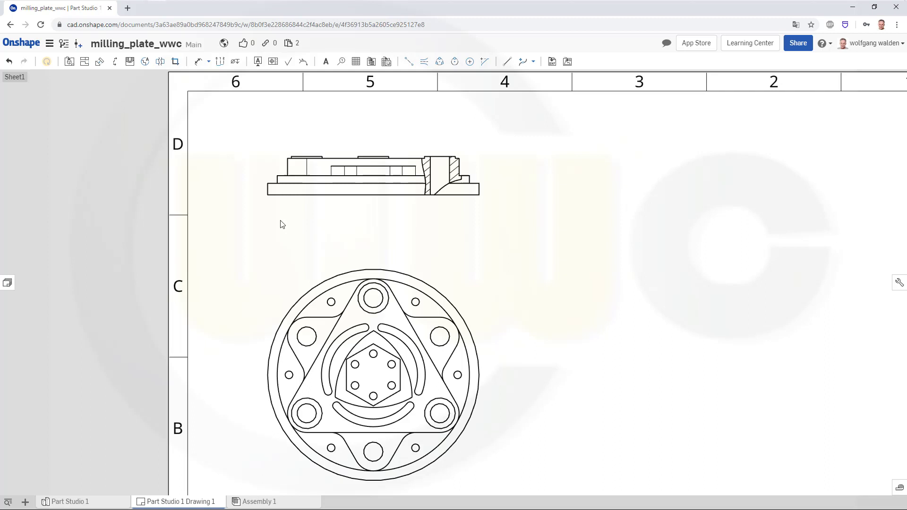
Start another broken-out section with a closed spline around the middle boss of the side view.
left_click(130, 61)
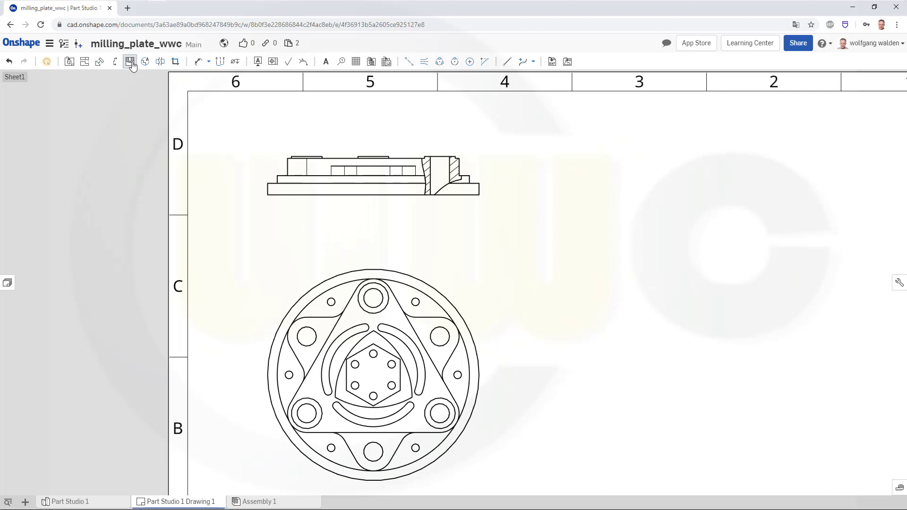
left_click(351, 142)
left_click(342, 209)
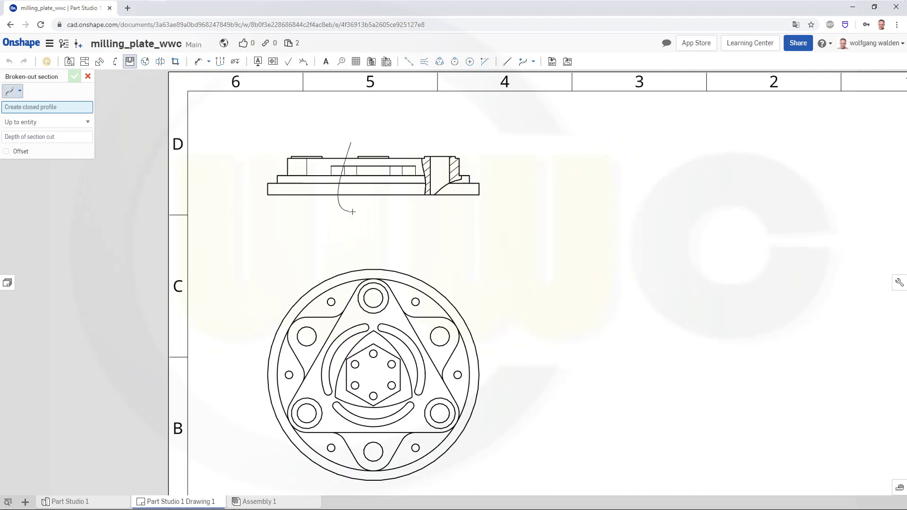
left_click(383, 210)
left_click(403, 179)
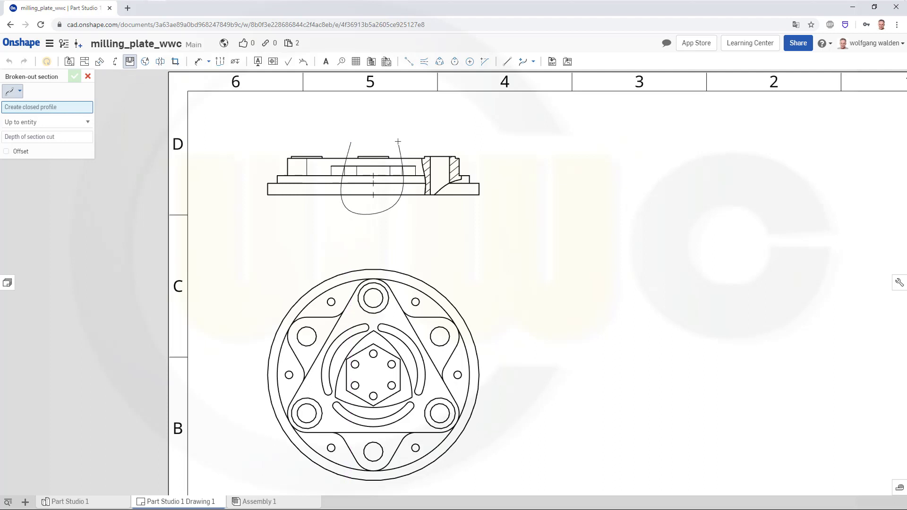
left_click(398, 141)
left_click(350, 142)
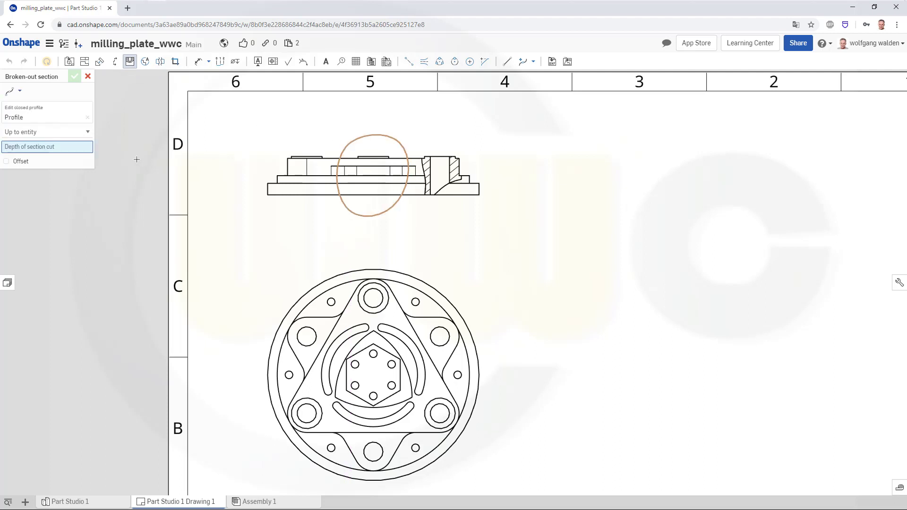
Add four spline points to the middle profile, on its left side, right side, upper edge and lower edge.
left_click(21, 118)
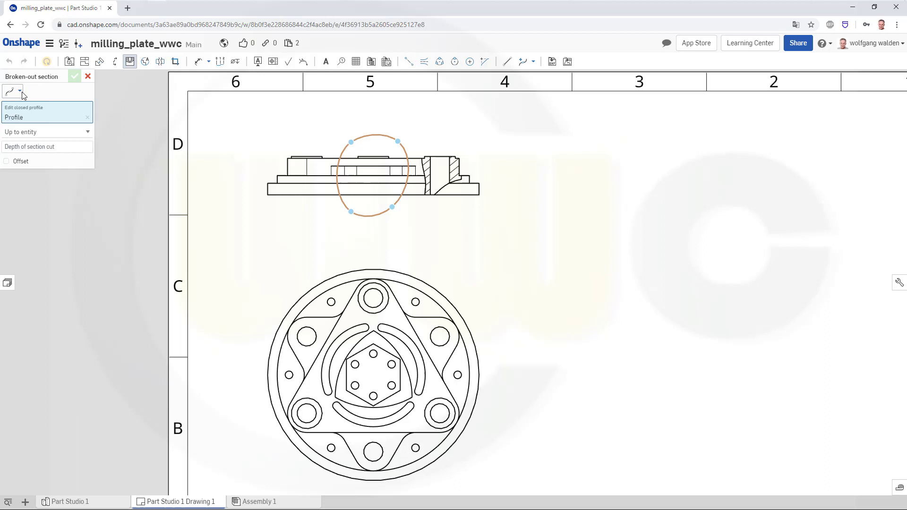
left_click(12, 91)
left_click(26, 121)
left_click(336, 180)
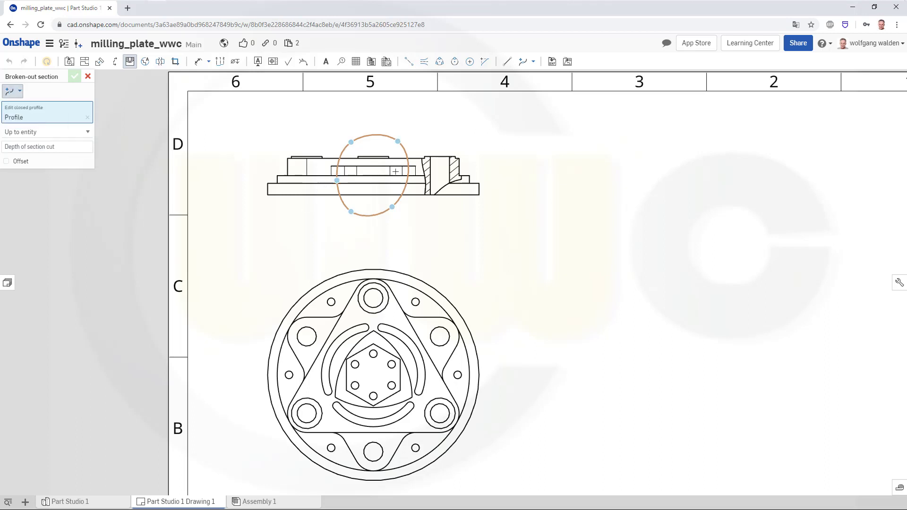
left_click(408, 176)
left_click(373, 135)
left_click(369, 215)
Pull the middle profile's left and right spline points inward to give the outline a narrow waist.
left_click(27, 151)
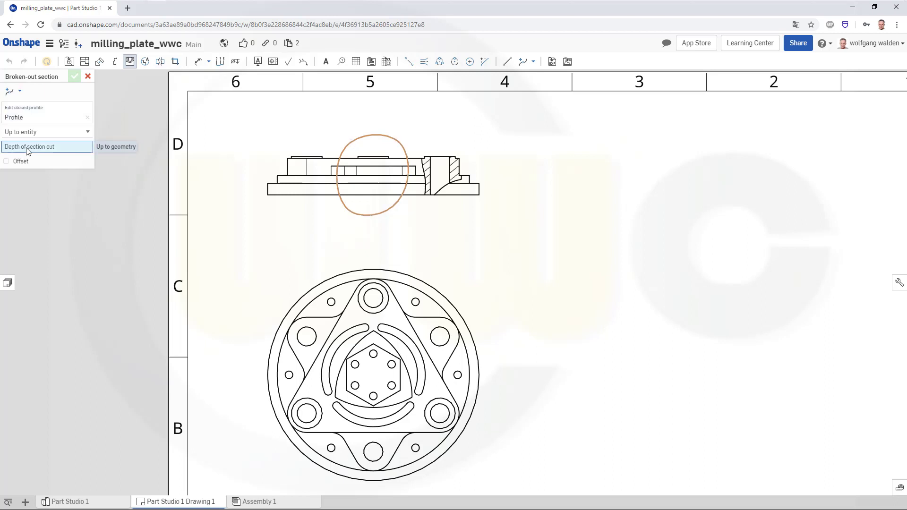
left_click(14, 120)
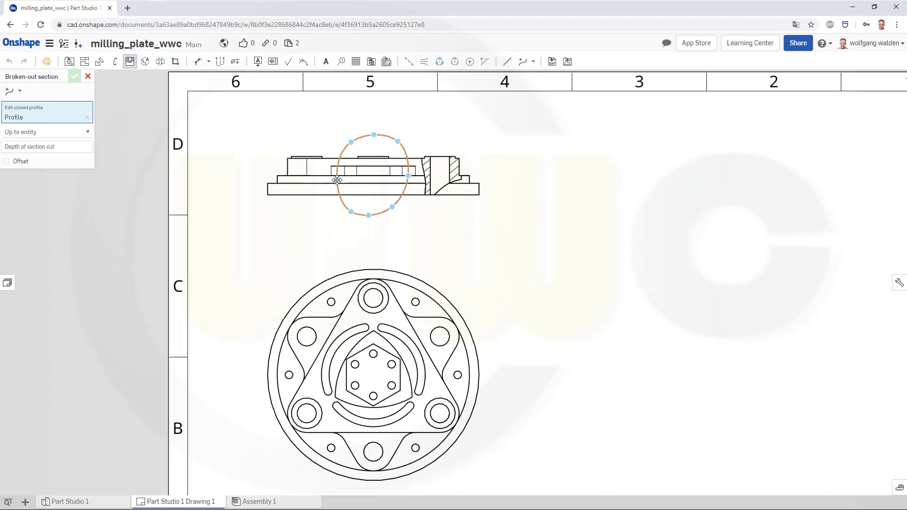
mouse_move(336, 180)
left_mouse_down()
mouse_move(407, 175)
mouse_move(390, 176)
left_mouse_up()
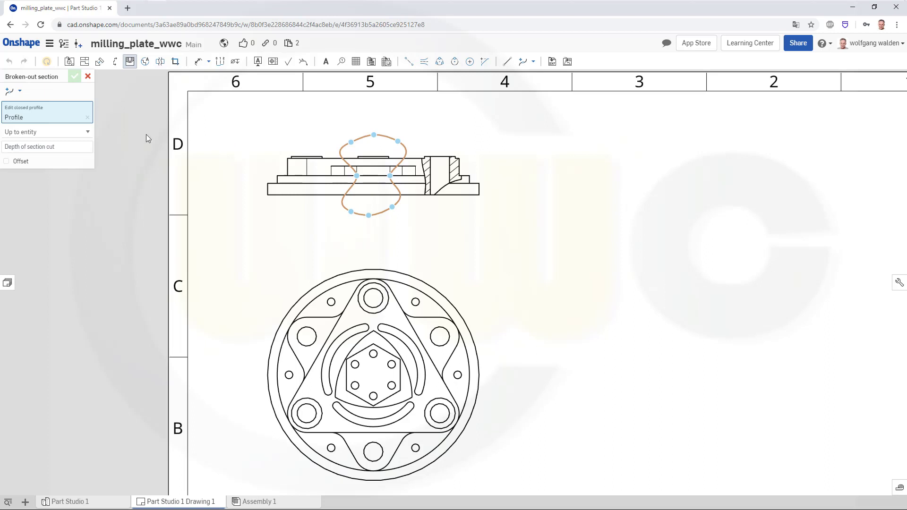
Set the middle section cut to Blind with a depth of 15 mm and create the broken-out section.
left_click(87, 133)
left_click(34, 152)
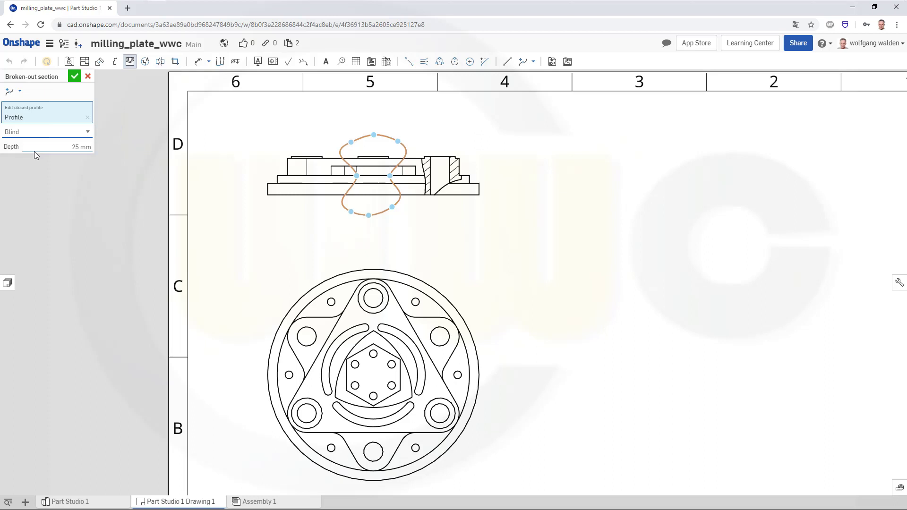
left_click(73, 149)
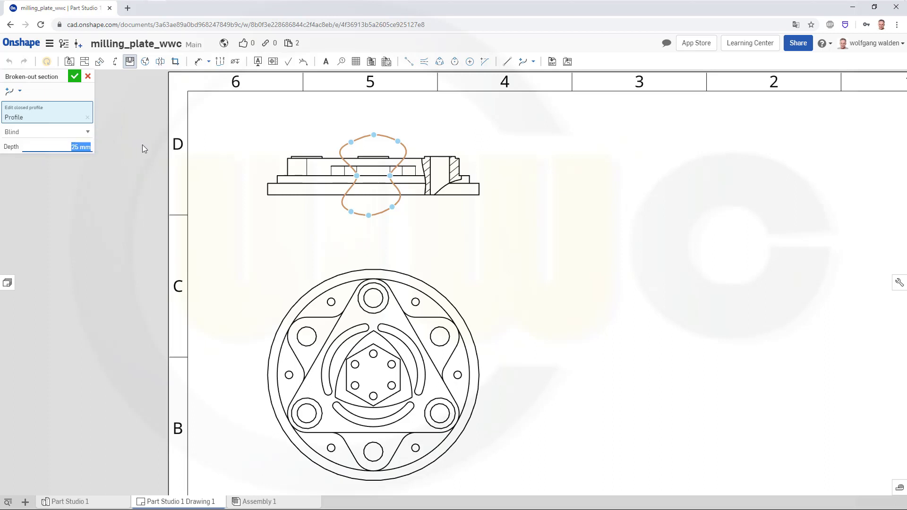
type("15 mm")
left_click(75, 76)
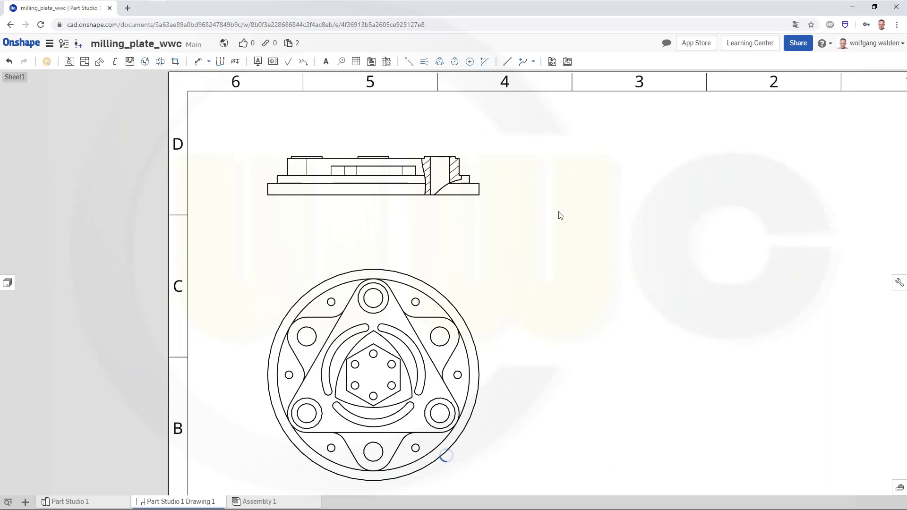